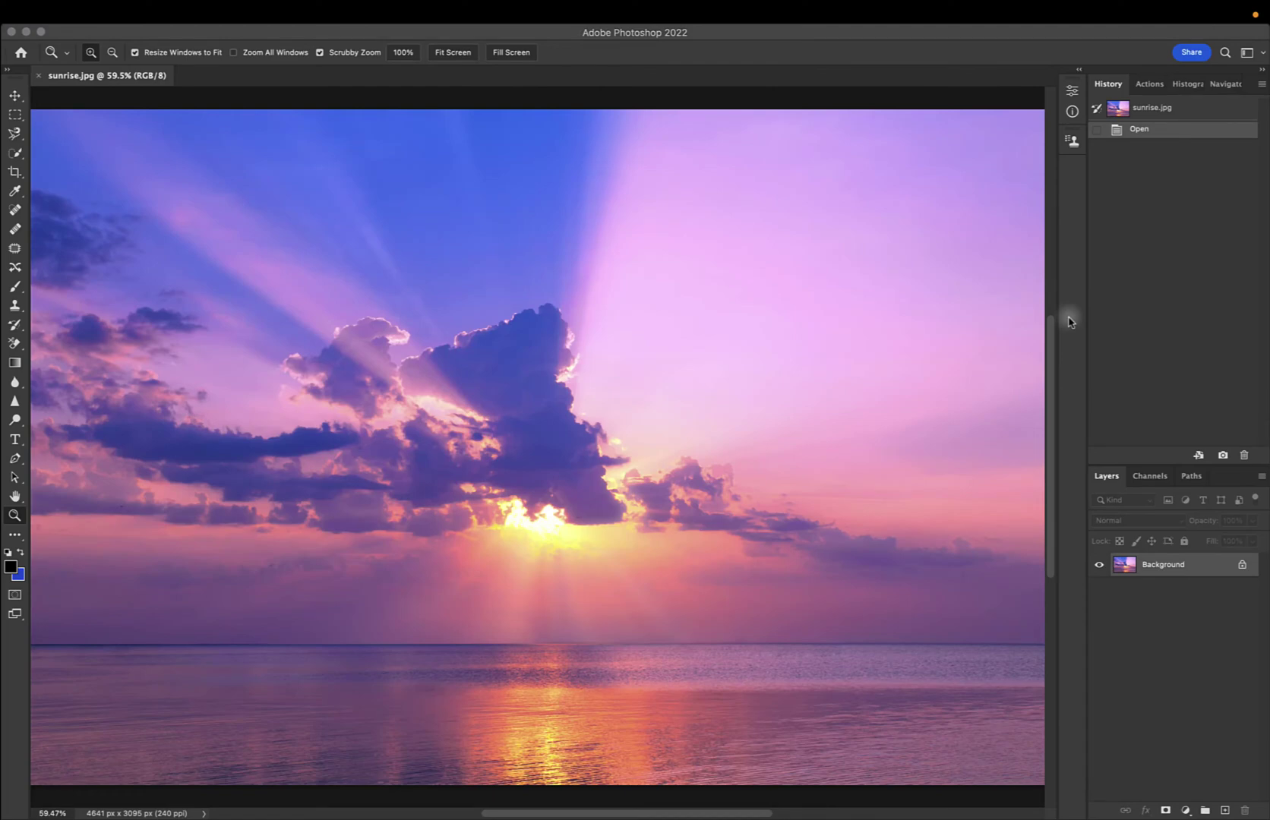
- Bring the Photoshop window with sunrise.jpg into focus
left_click(1070, 322)
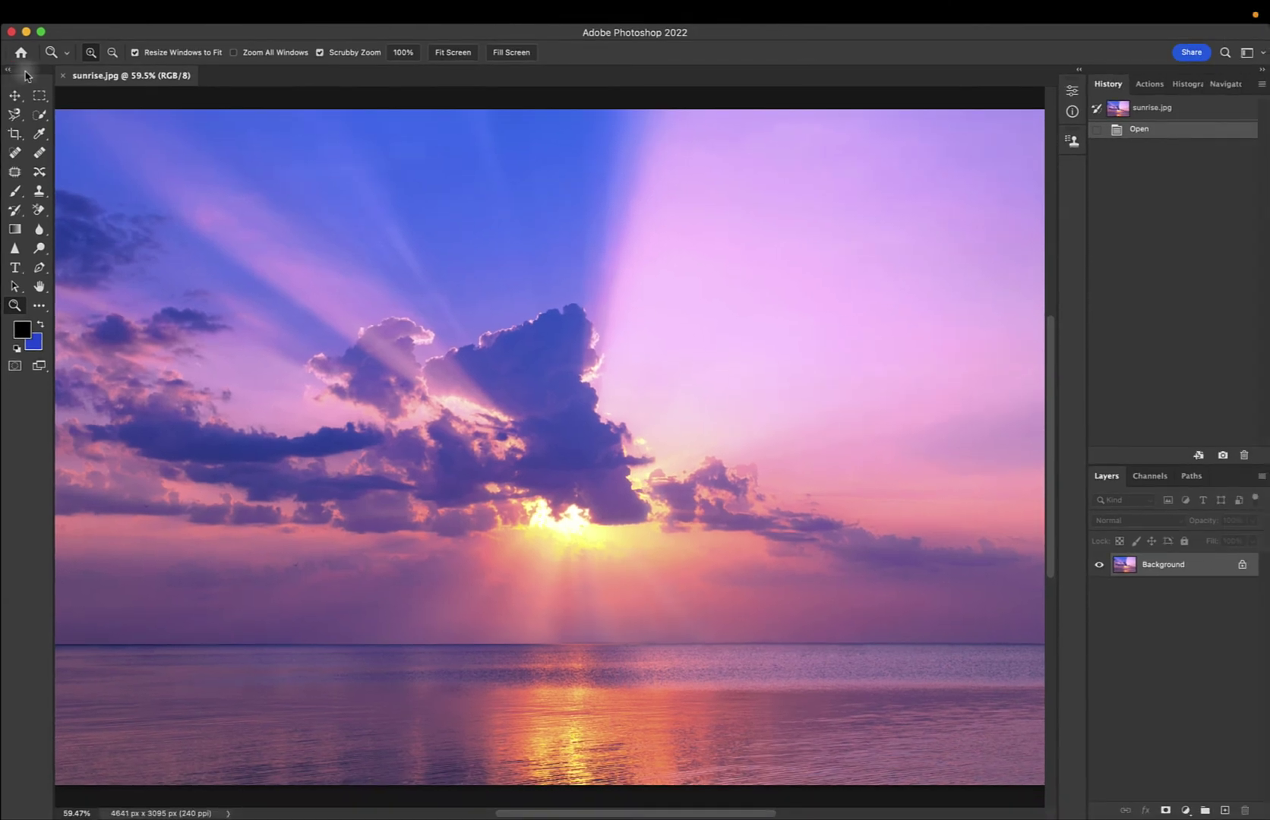
- Float the Tools panel over the canvas, then close it
left_click_drag(8, 75, 470, 113)
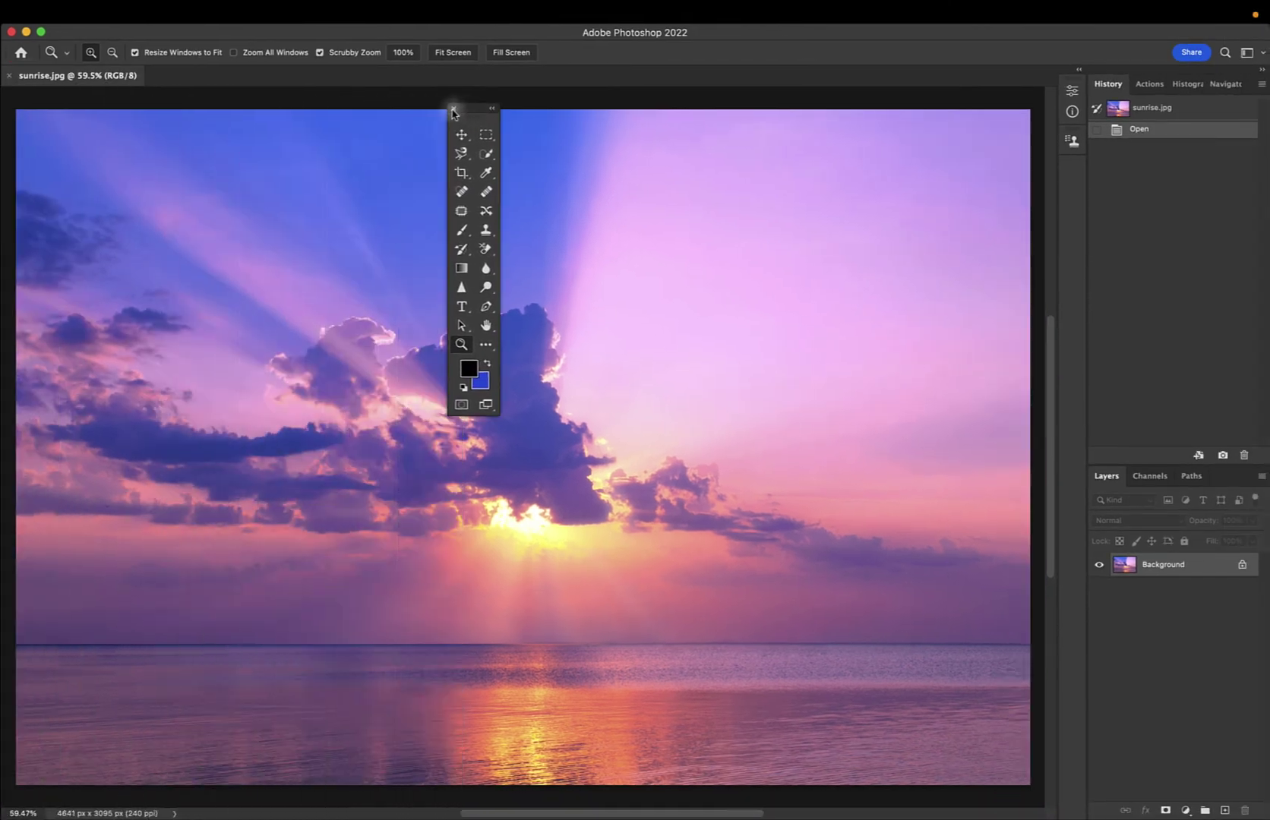
left_click(453, 108)
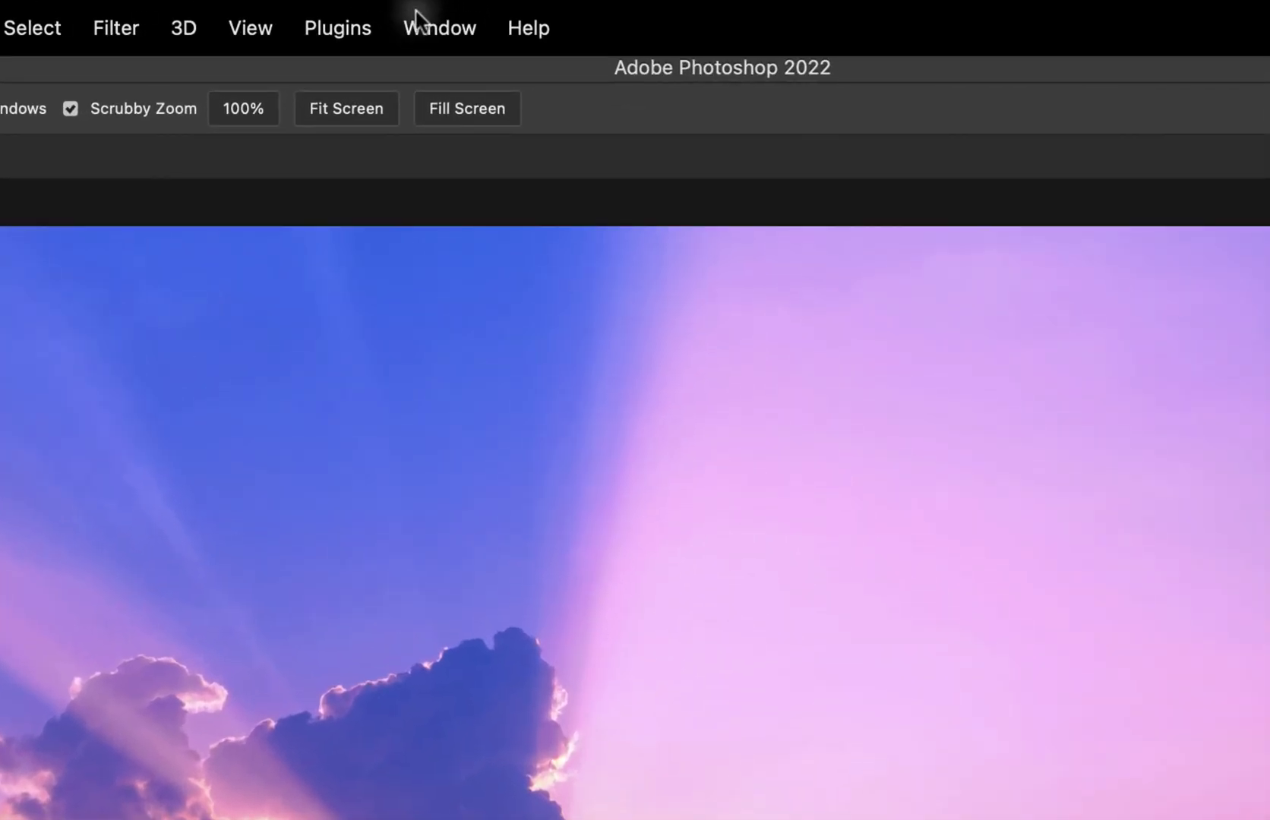
- Reset the Test workspace from the Window menu to restore the single-column toolbar
left_click(421, 20)
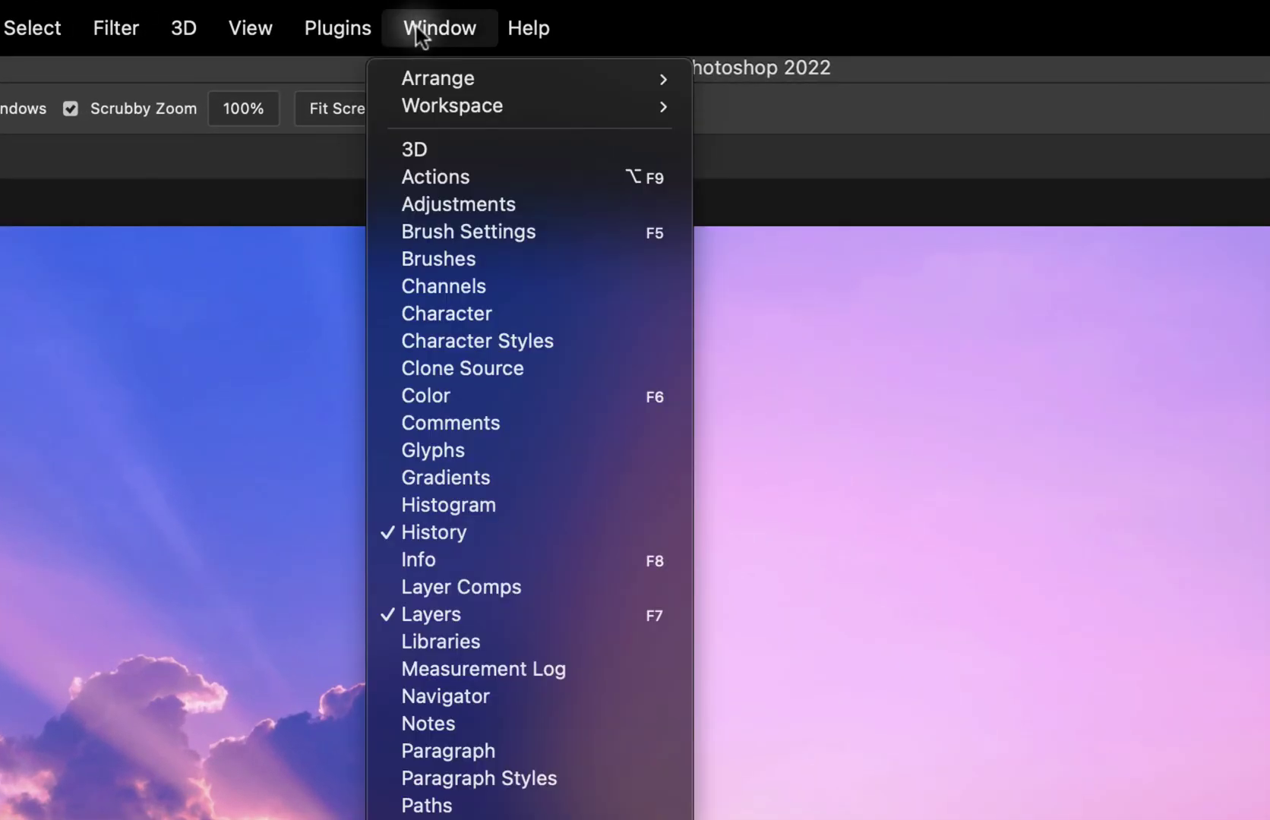
mouse_move(452, 106)
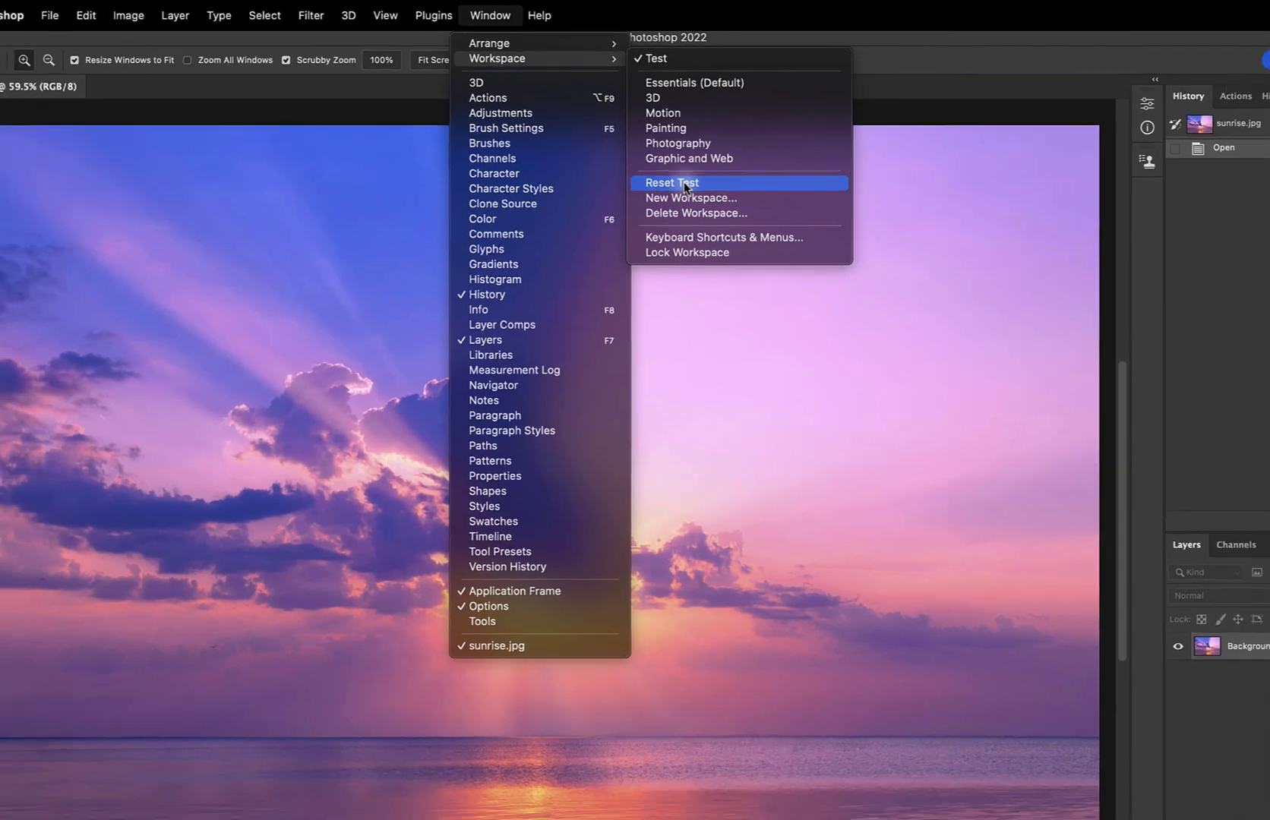
left_click(764, 323)
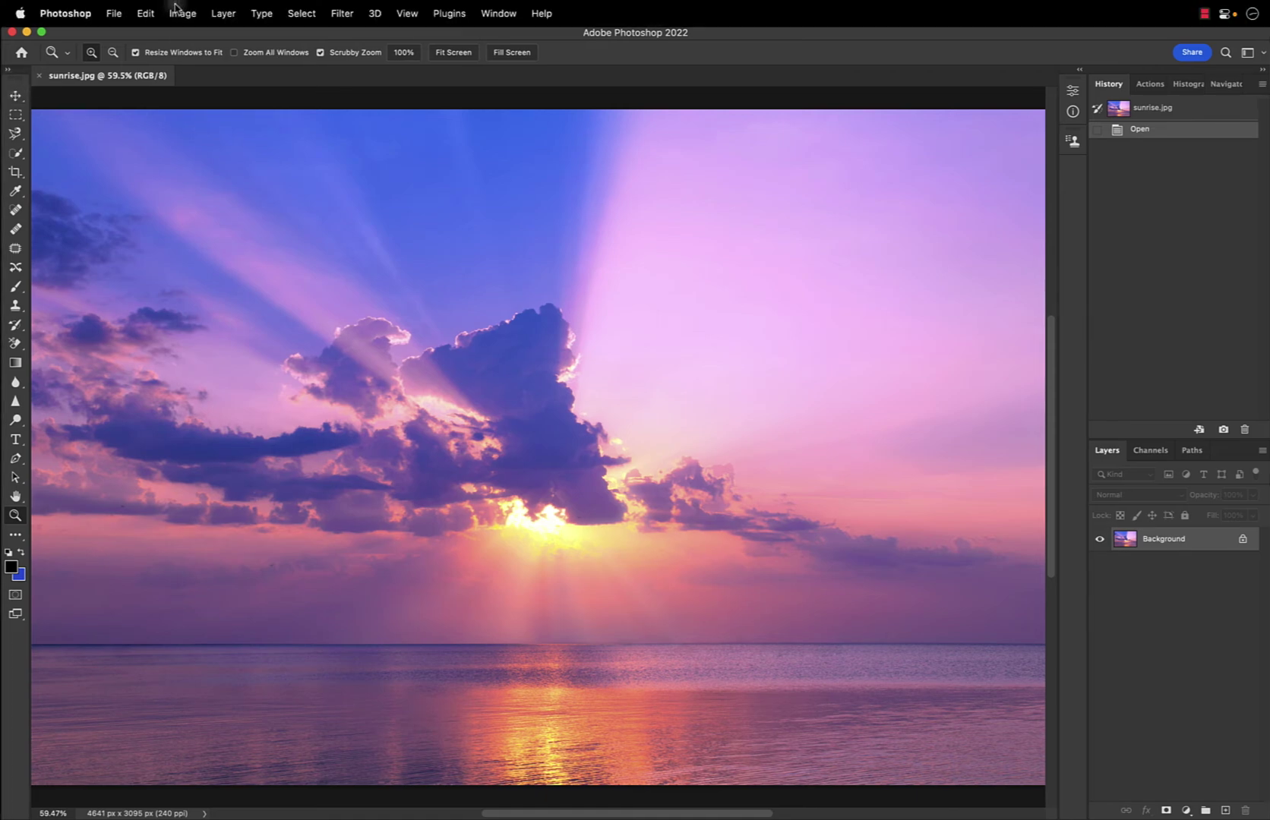
left_click(145, 13)
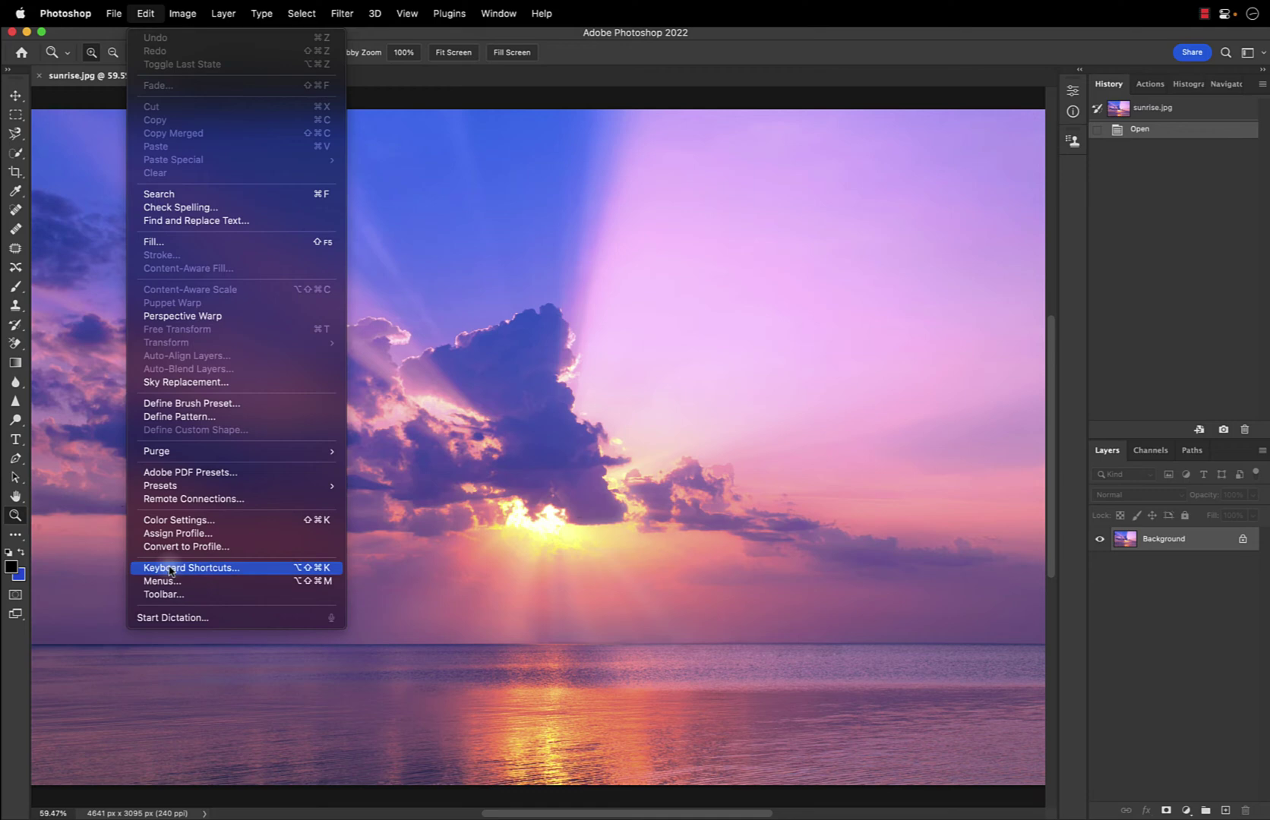
left_click(163, 594)
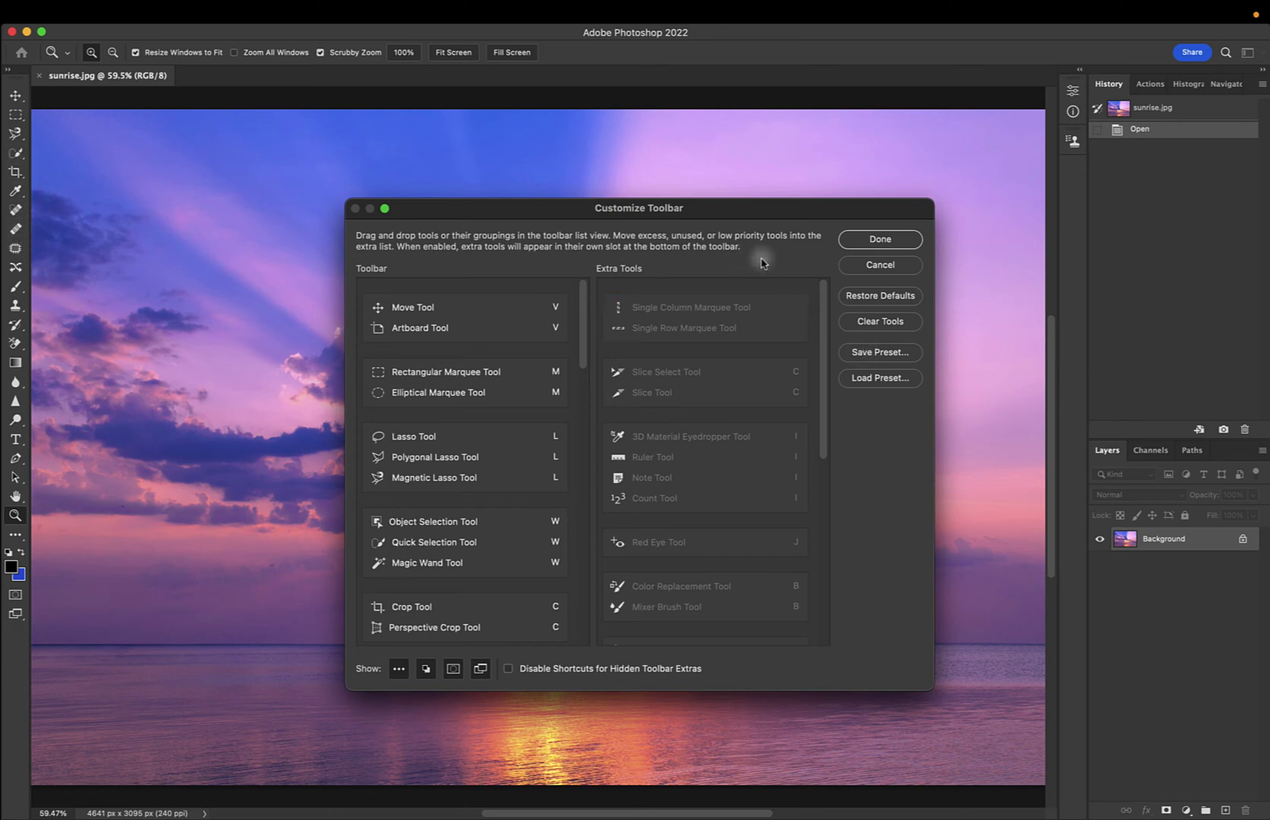
left_click(863, 265)
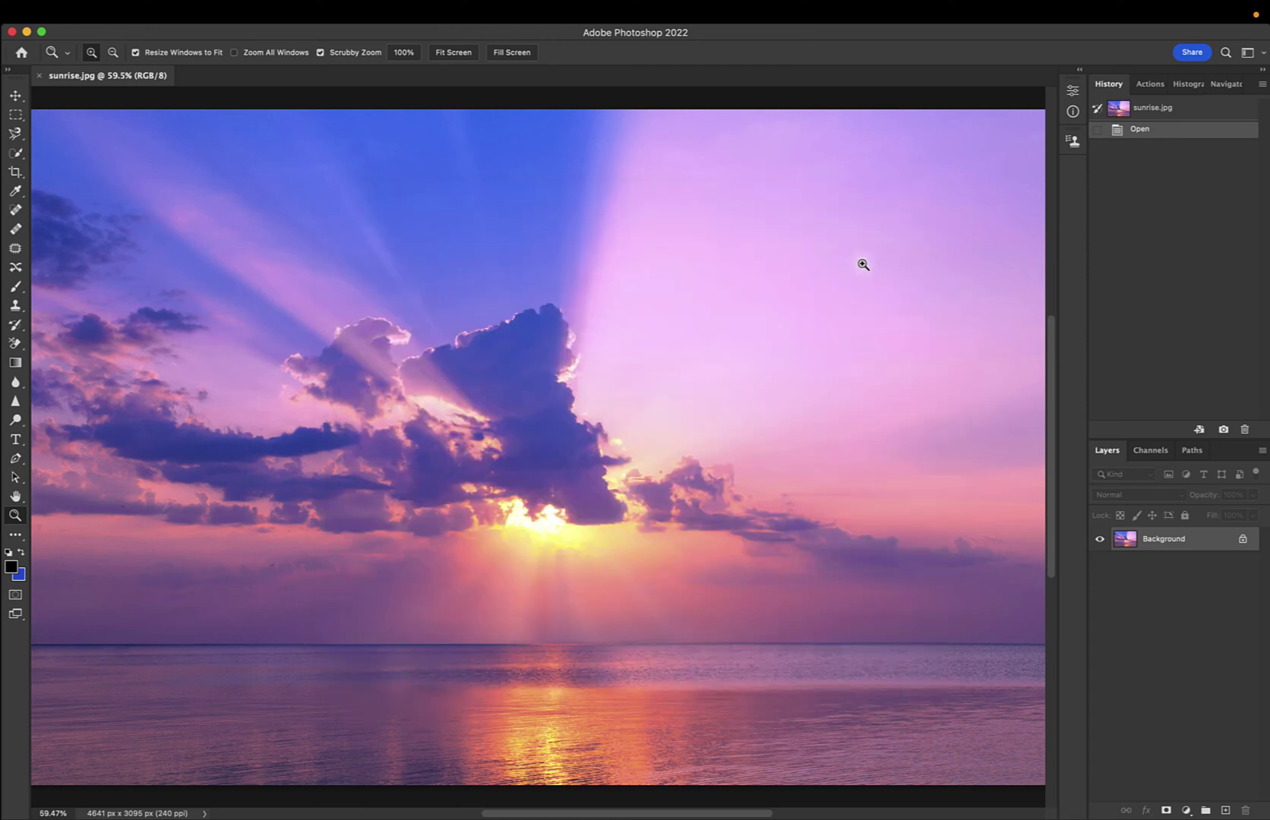